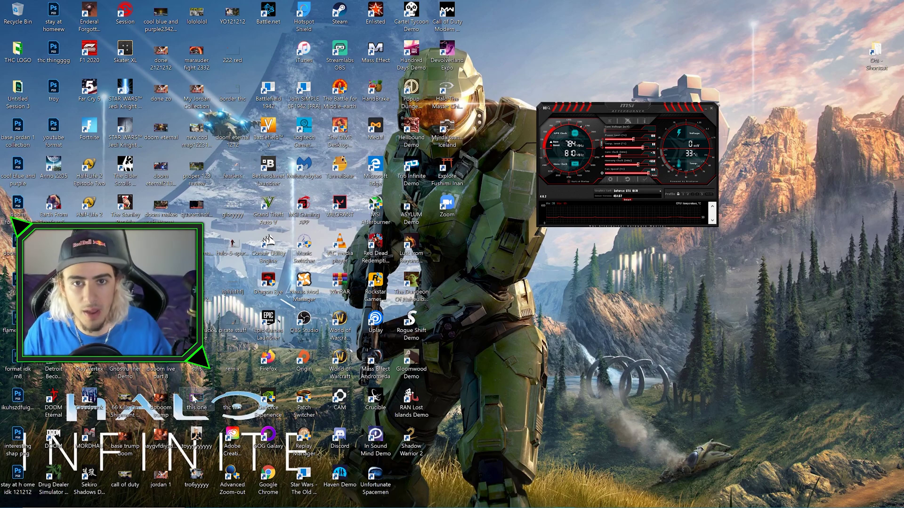
- Open a maximized File Explorer on Super Sonic Drive (C:) with hidden items shown
mouse_move(198, 506)
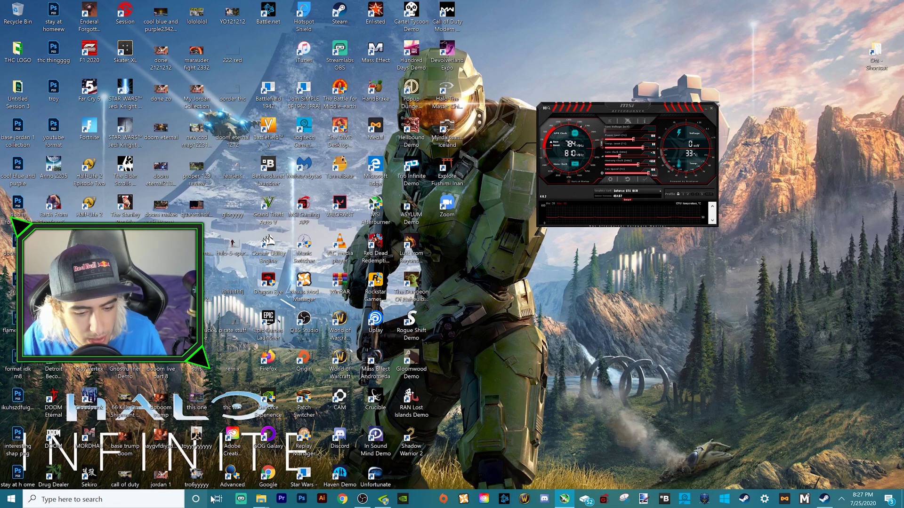
left_click(261, 500)
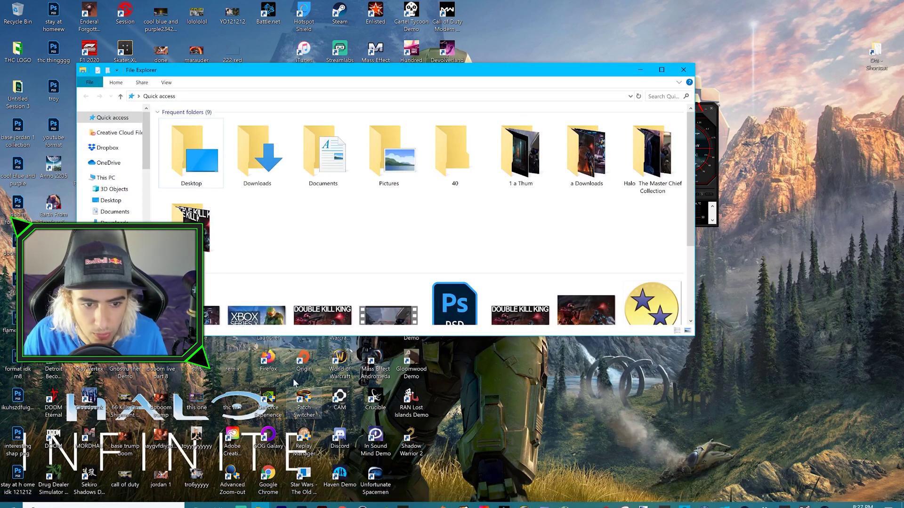
left_click(662, 69)
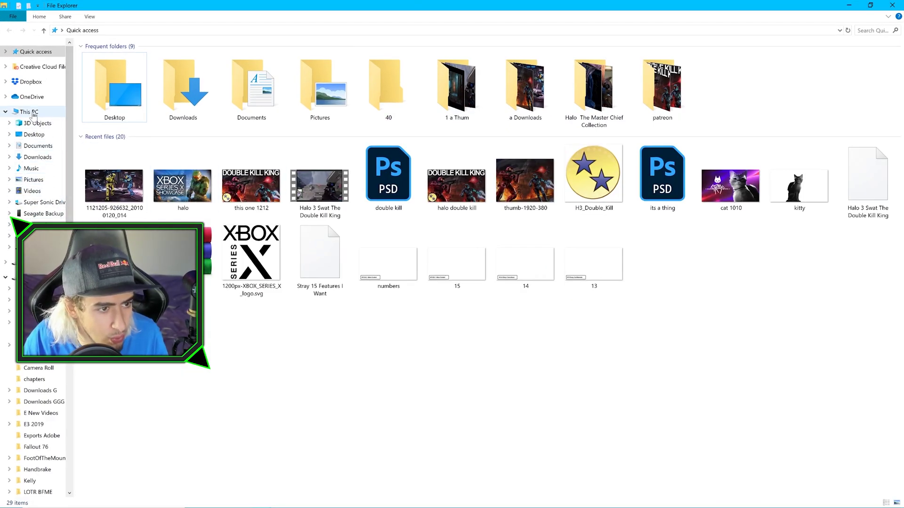
left_click(33, 113)
double_click(157, 132)
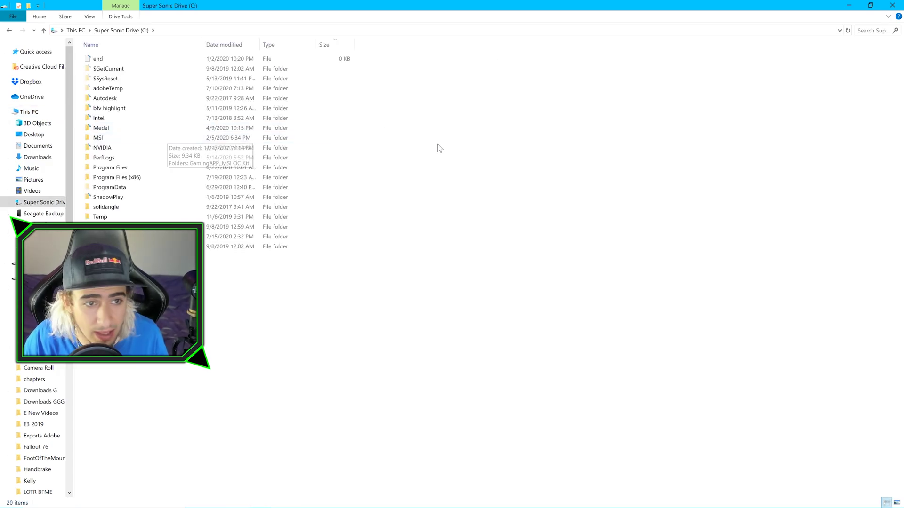
left_click(89, 16)
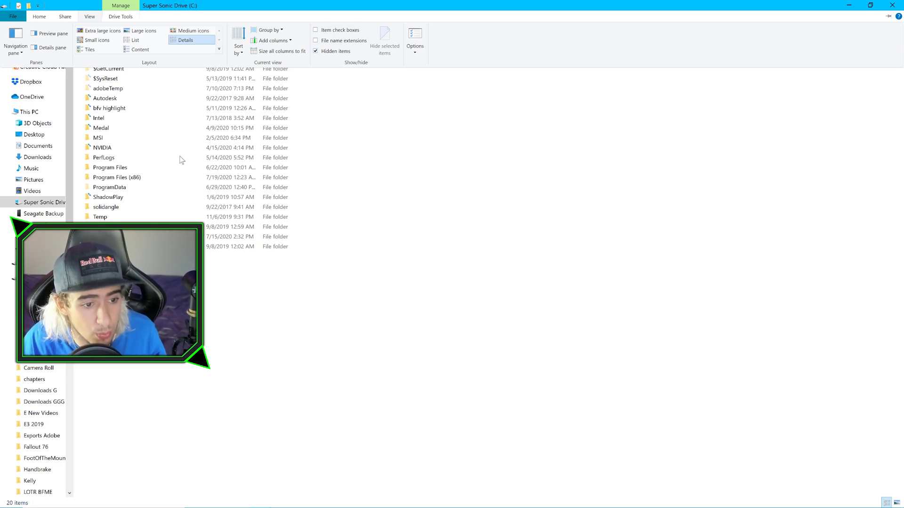
- Open ProgramData, then the NVIDIA Corporation folder
left_click(141, 187)
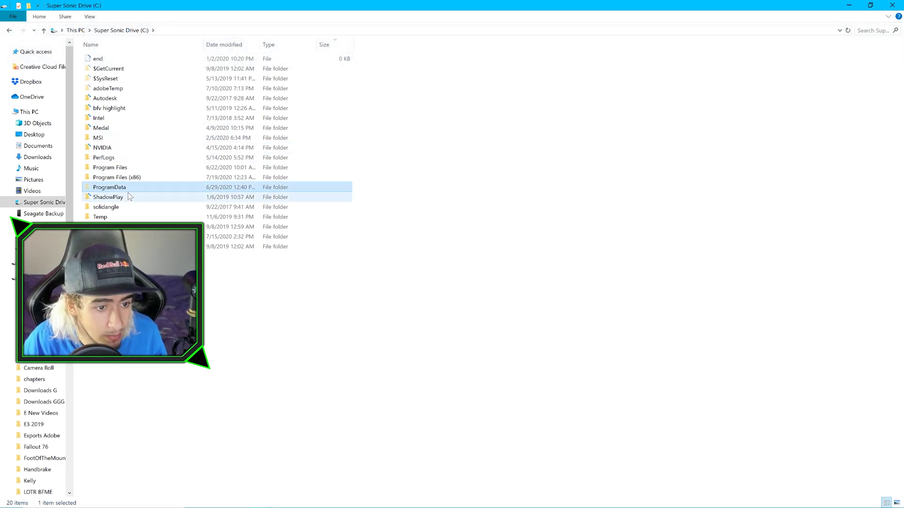
double_click(130, 185)
scroll(157, 177, "down", 5)
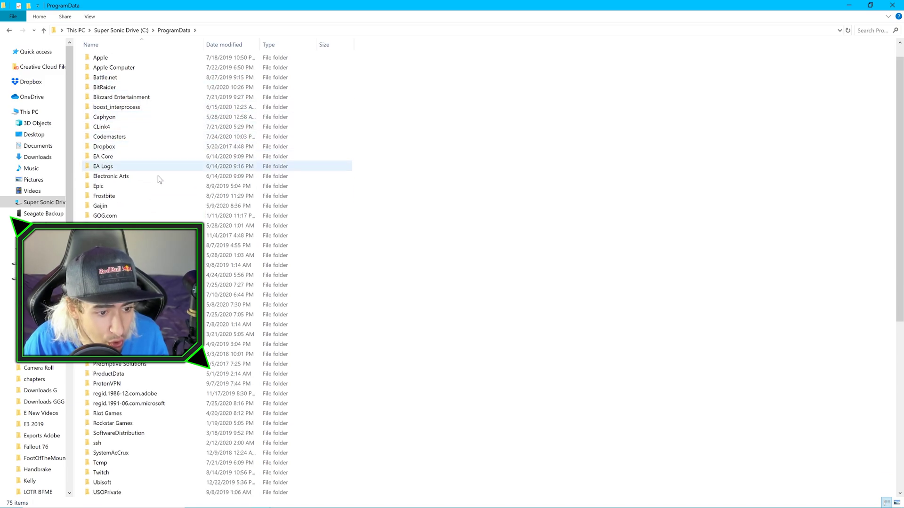
scroll(141, 235, "down", 3)
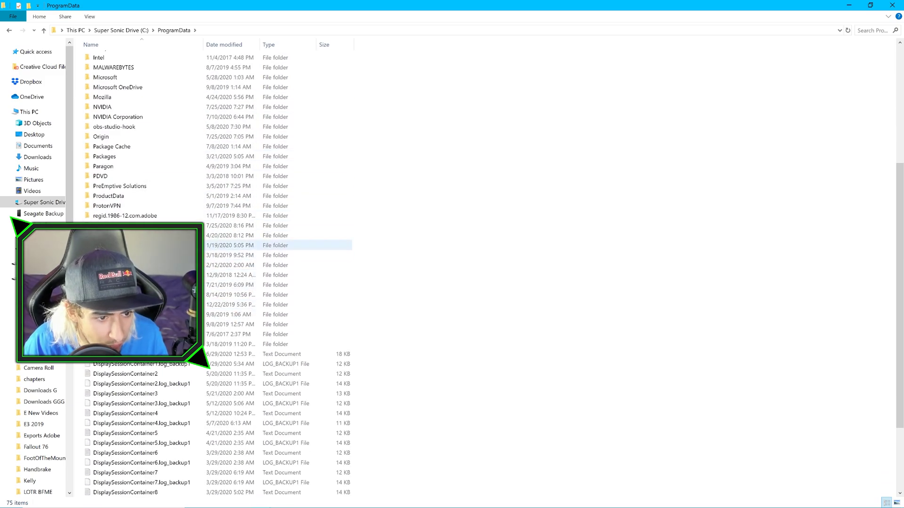
scroll(141, 221, "up", 1)
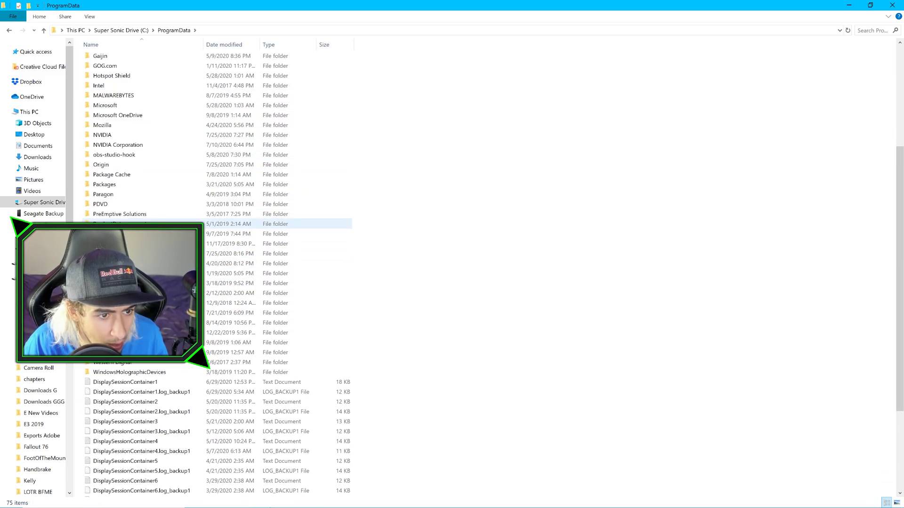
left_click(146, 147)
double_click(147, 146)
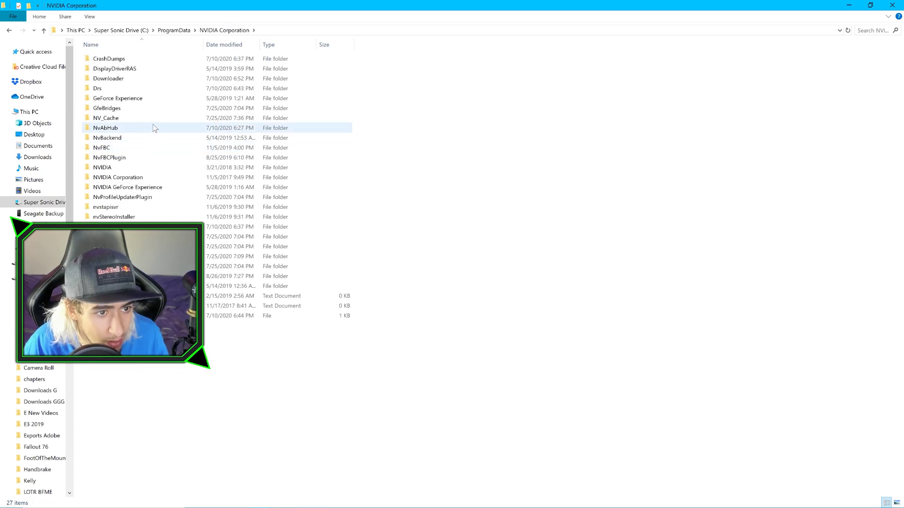
- In the Drs folder, untick Read-only for nvdrsdb0.bin and nvdrsdb1.bin, apply, and minimize Explorer
double_click(126, 88)
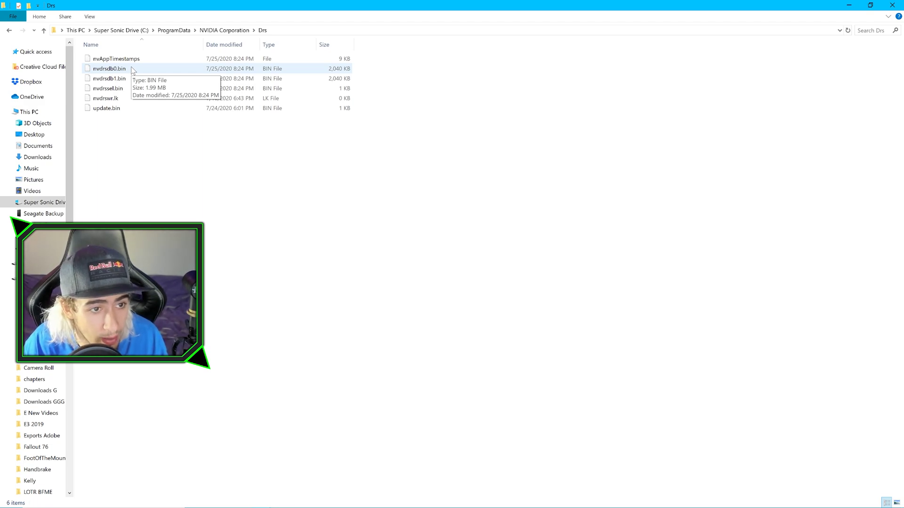
left_click(131, 66)
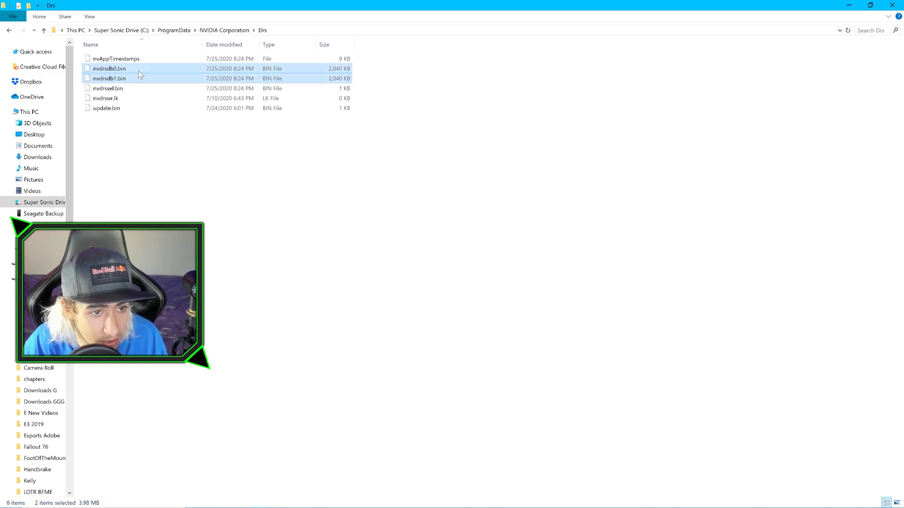
right_click(138, 70)
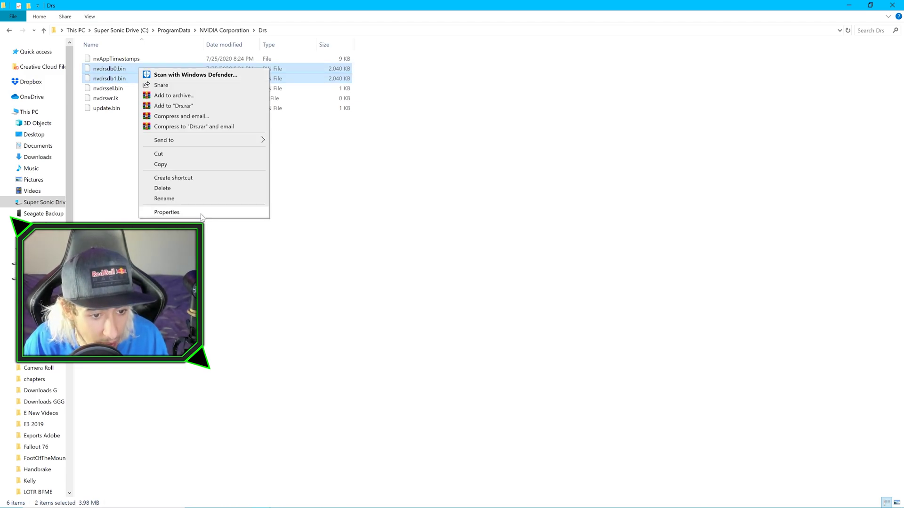
left_click(200, 213)
left_click(189, 180)
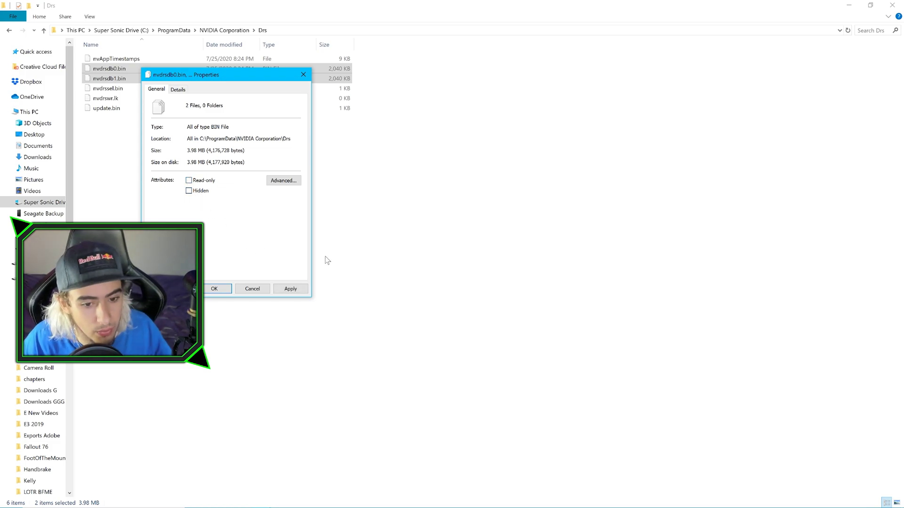
left_click(291, 289)
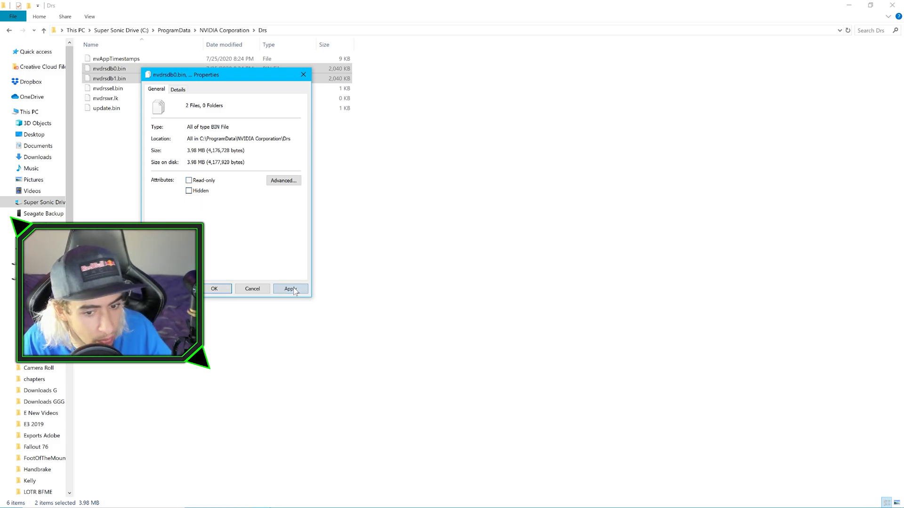
left_click(215, 289)
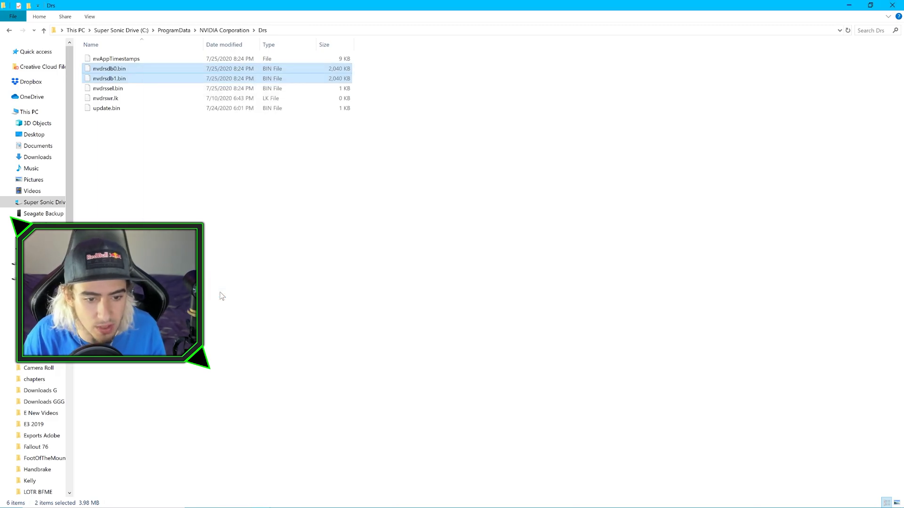
left_click(848, 6)
- Launch NVIDIA Profile Inspector from the taskbar
mouse_move(403, 507)
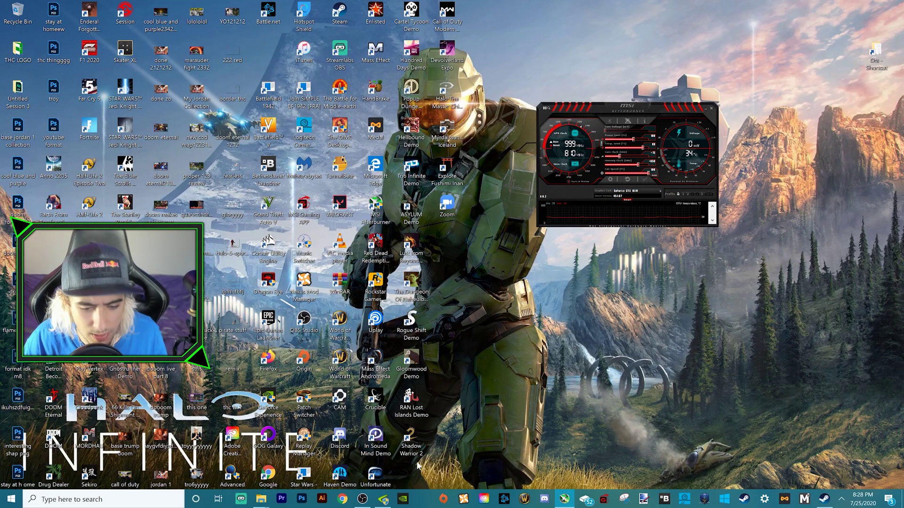
left_click(382, 498)
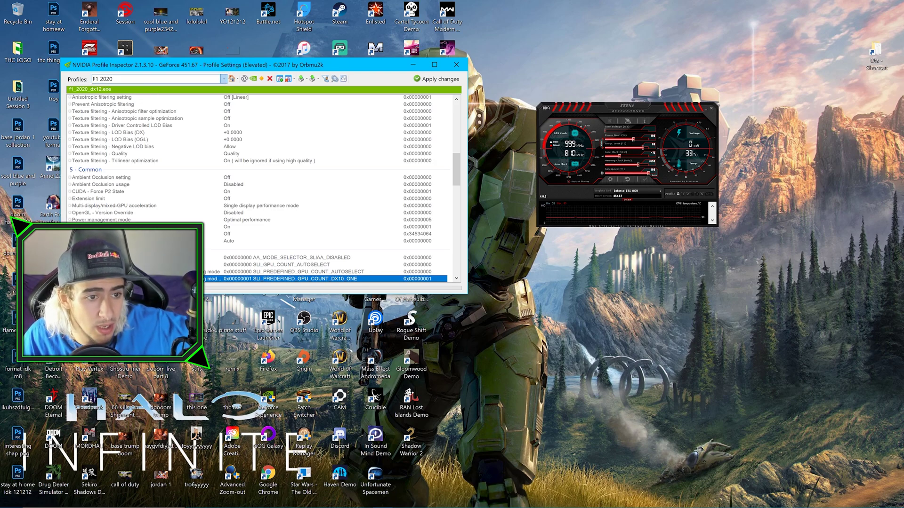
- Search profiles for 'f1', load F1 2019, and scroll through its settings to the SLI section
left_click(153, 78)
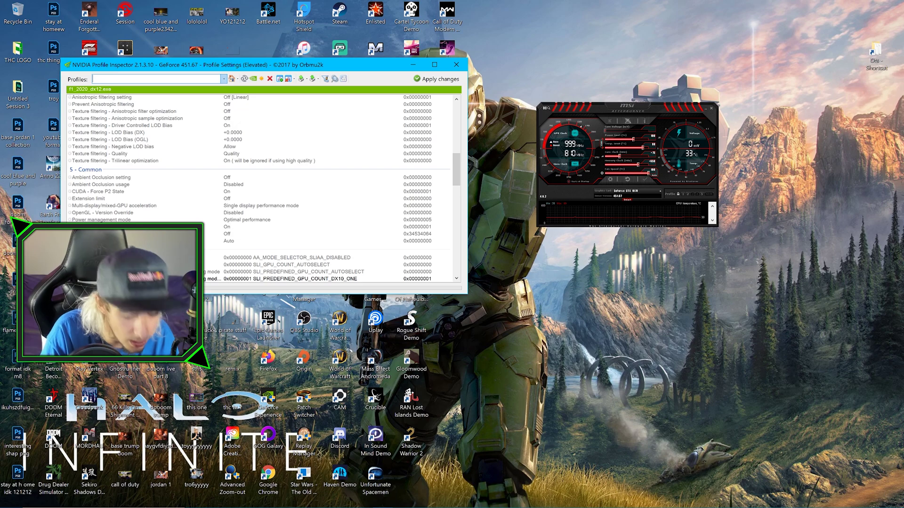
type("f1")
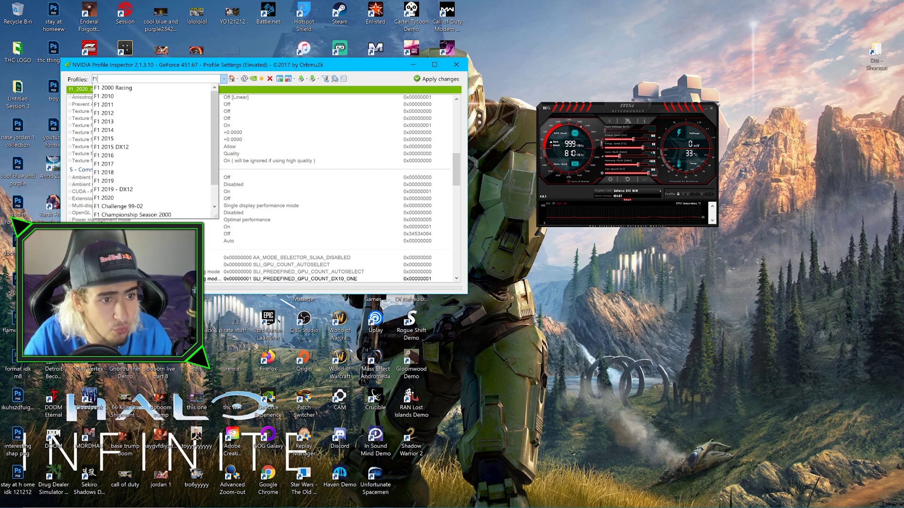
left_click(147, 183)
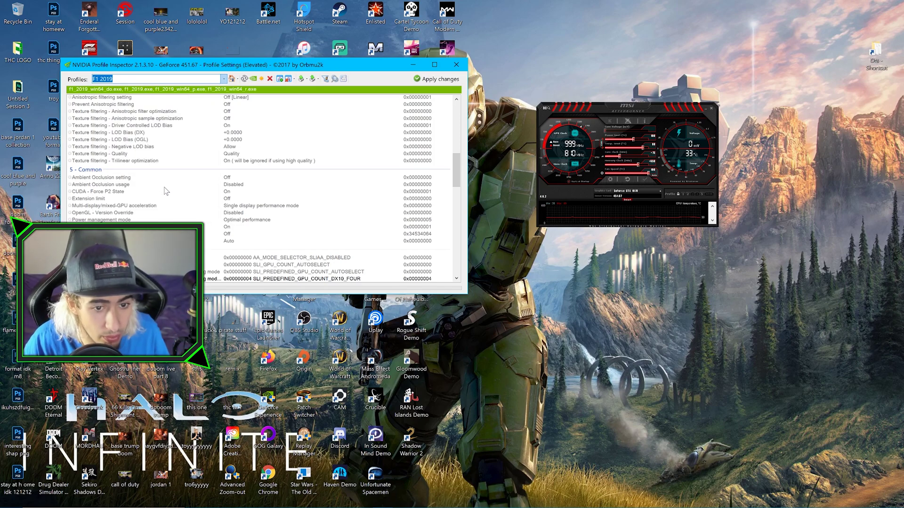
scroll(299, 210, "down", 4)
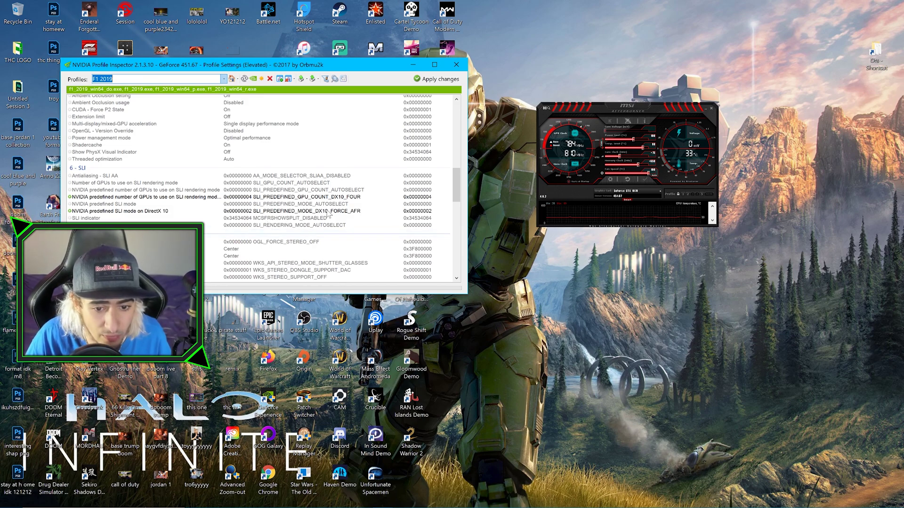
scroll(325, 218, "down", 7)
scroll(321, 219, "down", 5)
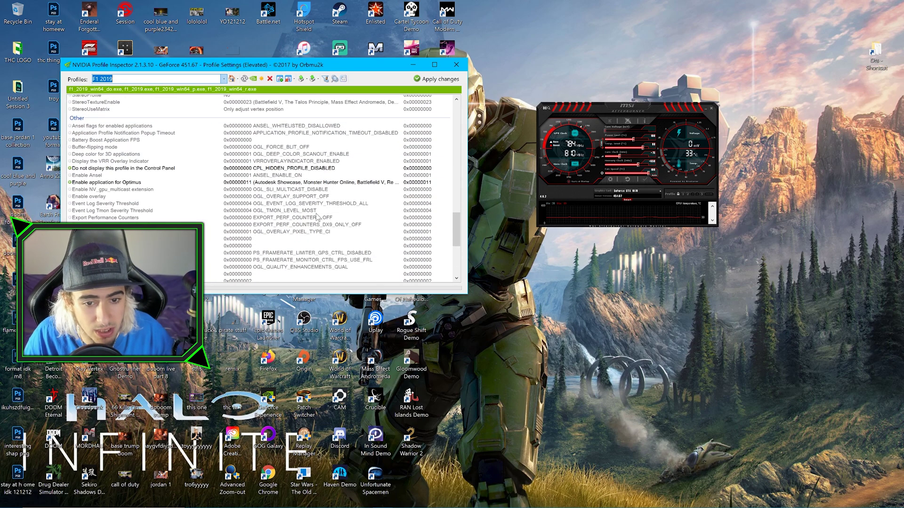
scroll(300, 220, "up", 12)
- Search 'f1 2020' in the Profiles box and load the F1 2020 profile
key("BackSpace")
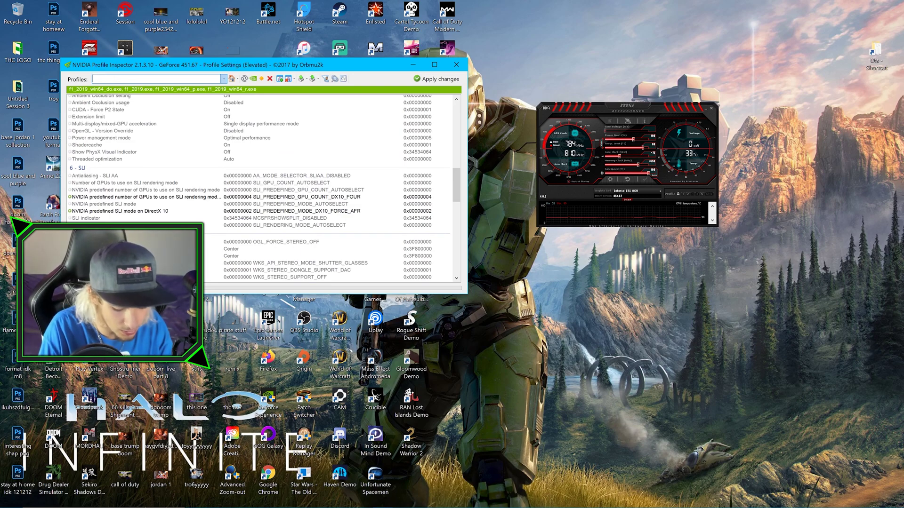
type("f1 20")
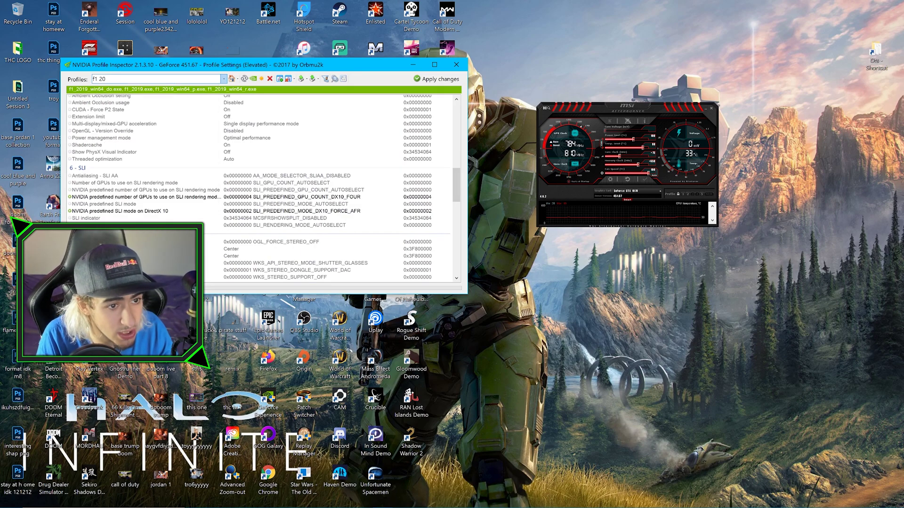
type("2020")
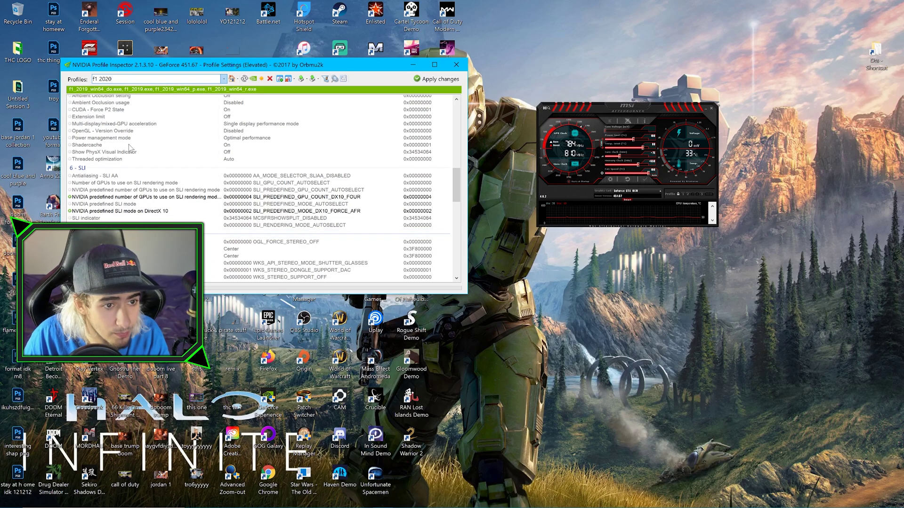
key("BackSpace")
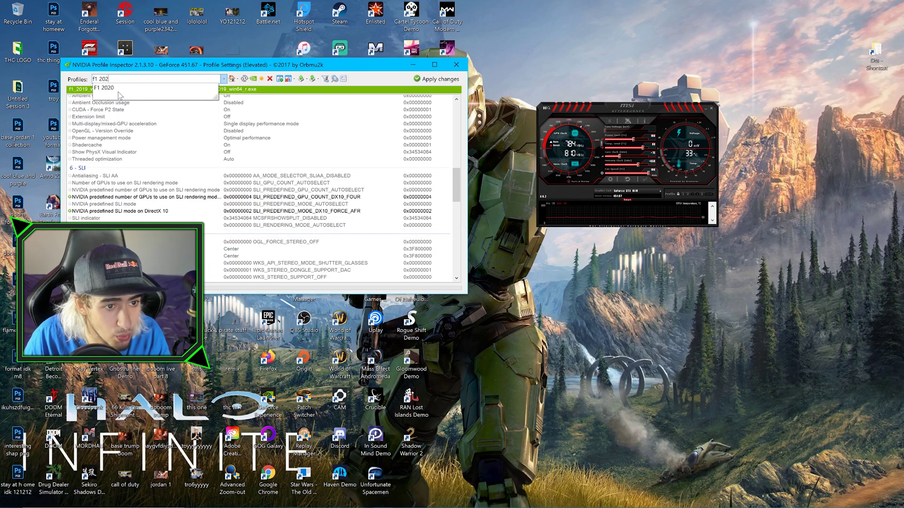
left_click(121, 89)
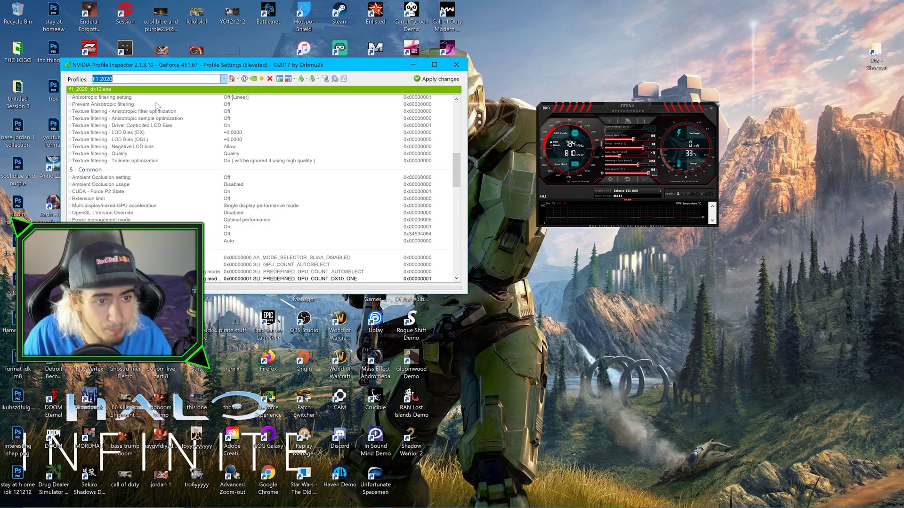
- Remove f1_2020_dx12.exe from the F1 2020 profile and apply the changes
left_click(290, 79)
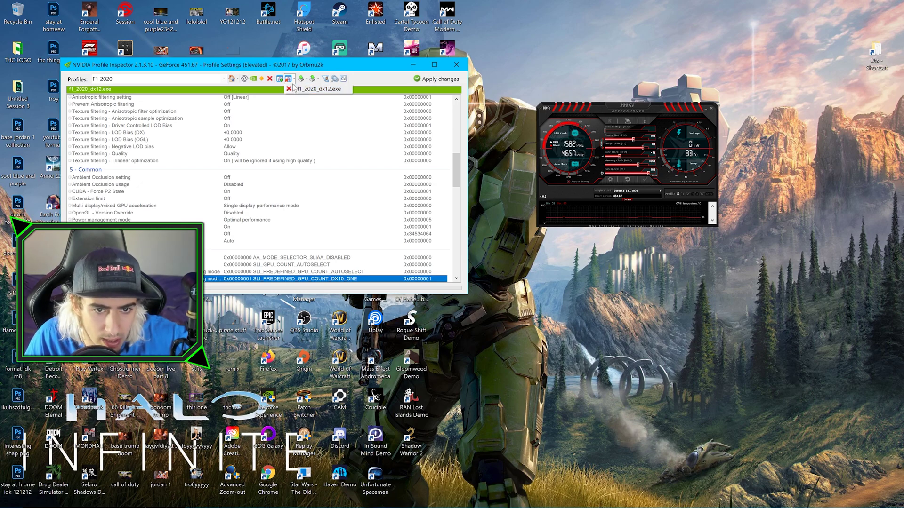
left_click(306, 91)
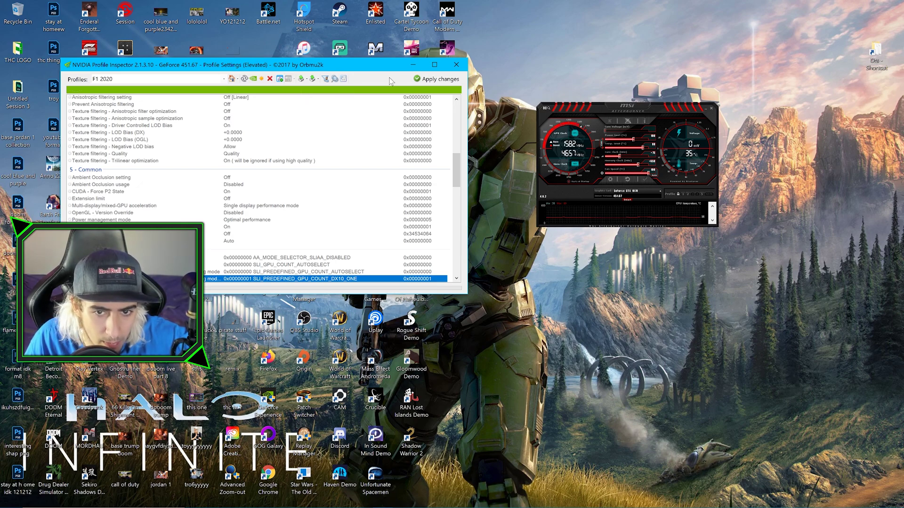
left_click(431, 81)
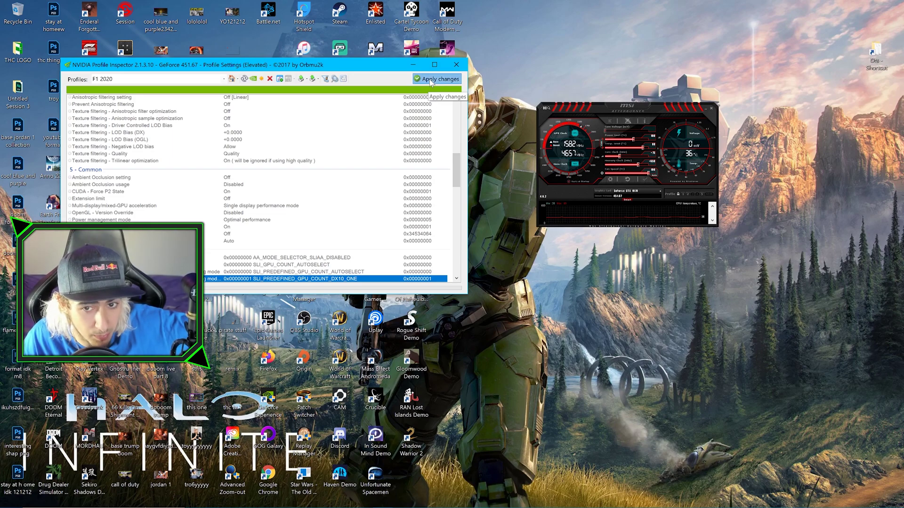
left_click(146, 78)
- Load the F1 2019 profile via a 'f1 2019' search and start adding an application
type("f1 2019")
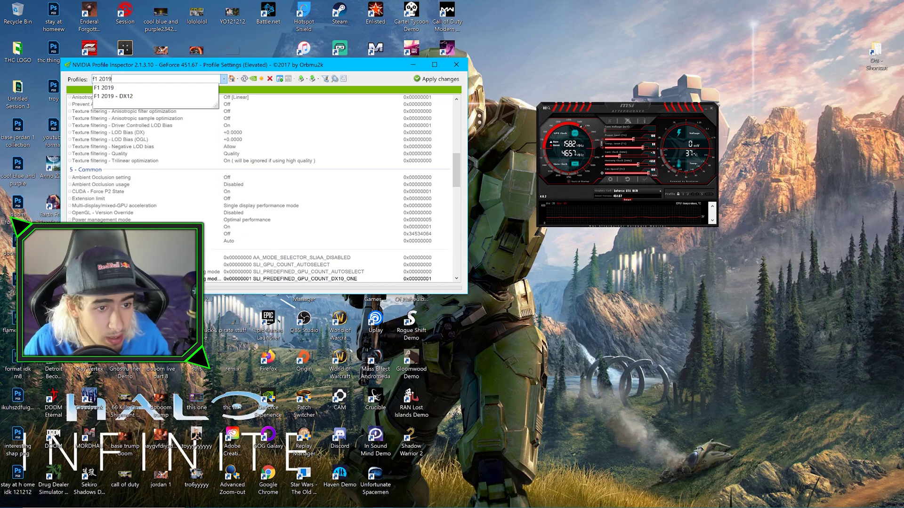
left_click(135, 89)
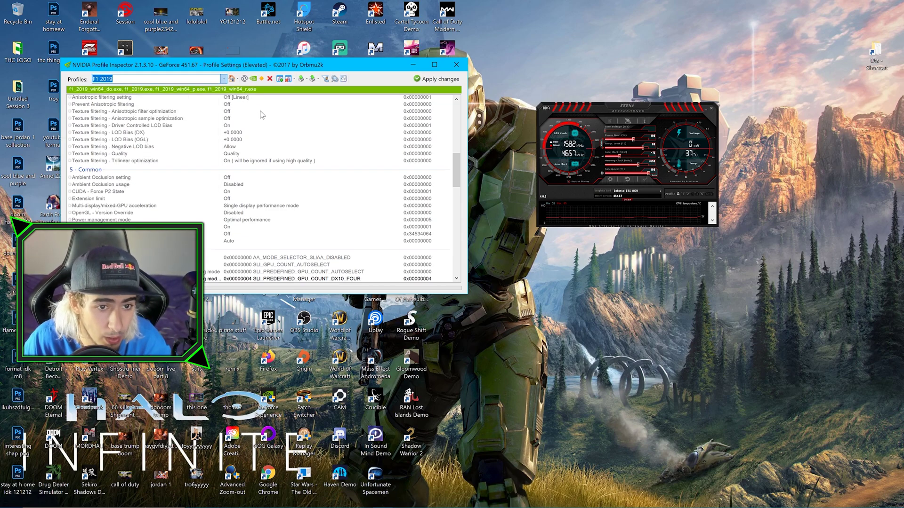
left_click(280, 80)
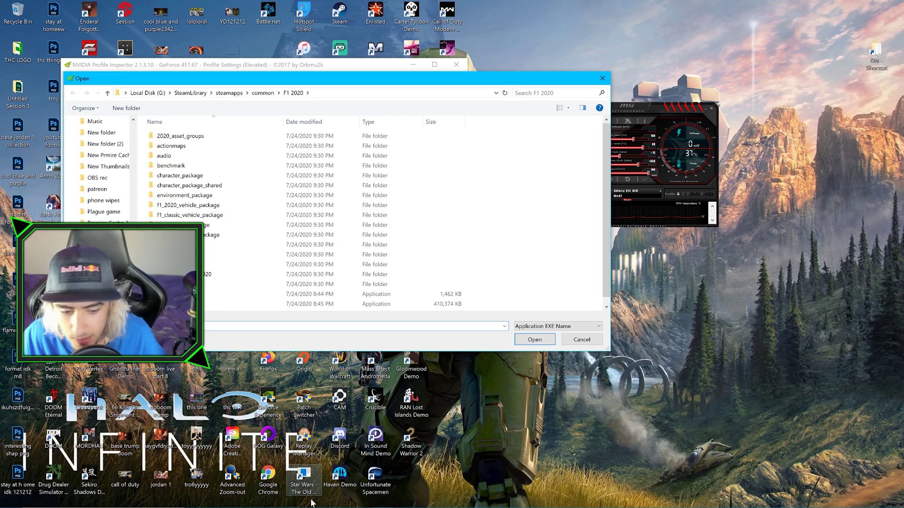
- Launch Steam from the Windows search
mouse_move(302, 500)
left_click(165, 500)
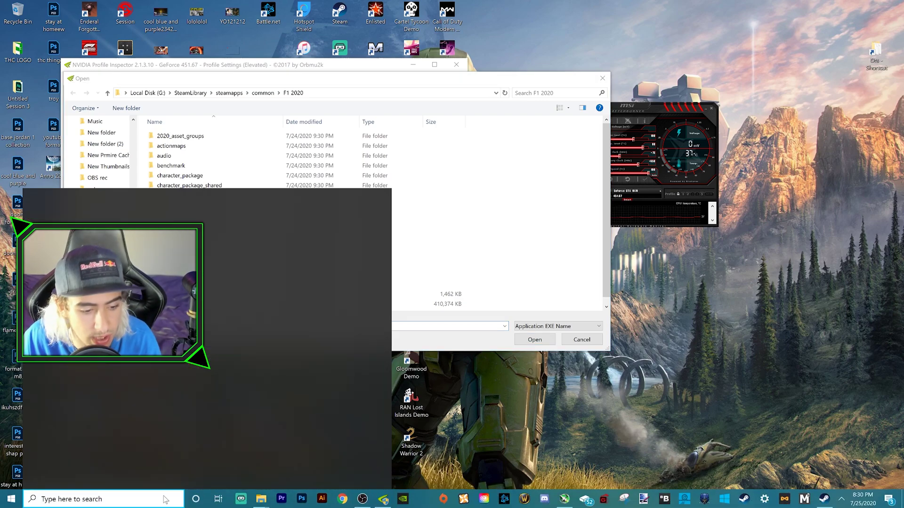
type("steam")
key("Return")
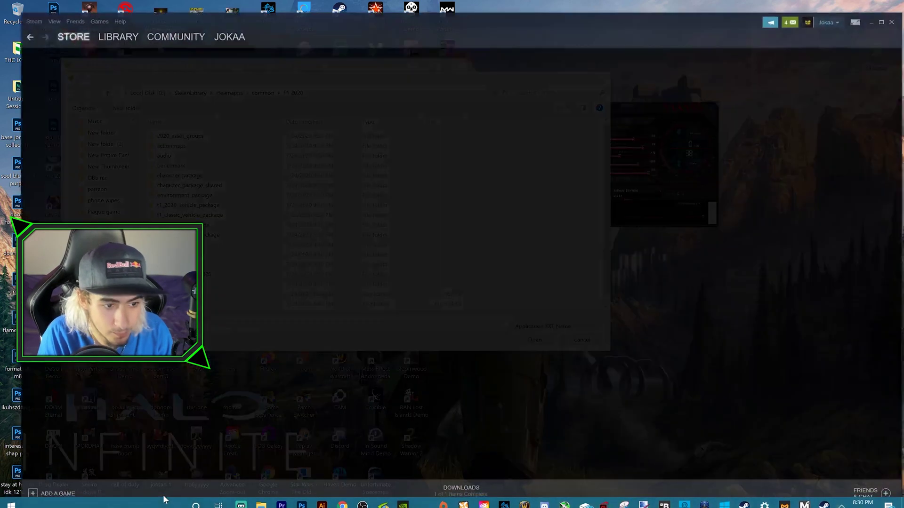
- Browse F1 2020's local files on drive G from its Library properties, then minimize Explorer and Steam
left_click(101, 26)
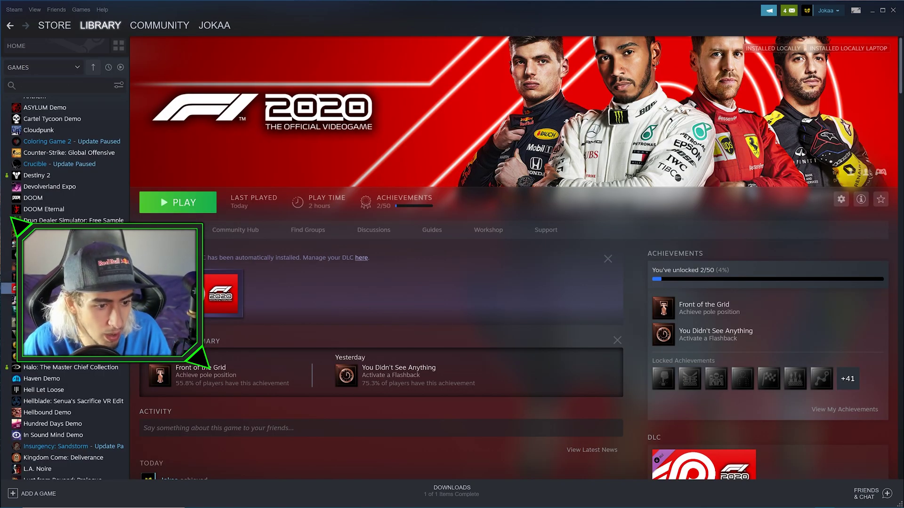
left_click(79, 368)
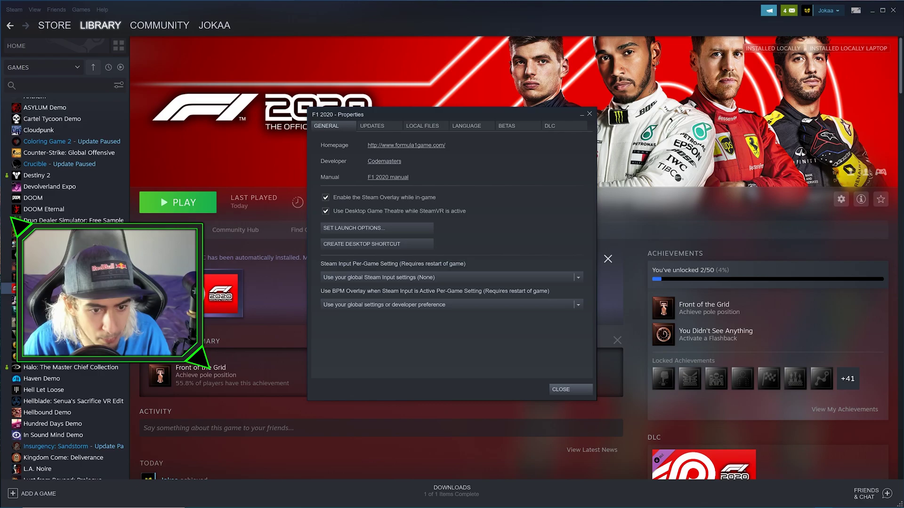
left_click(426, 126)
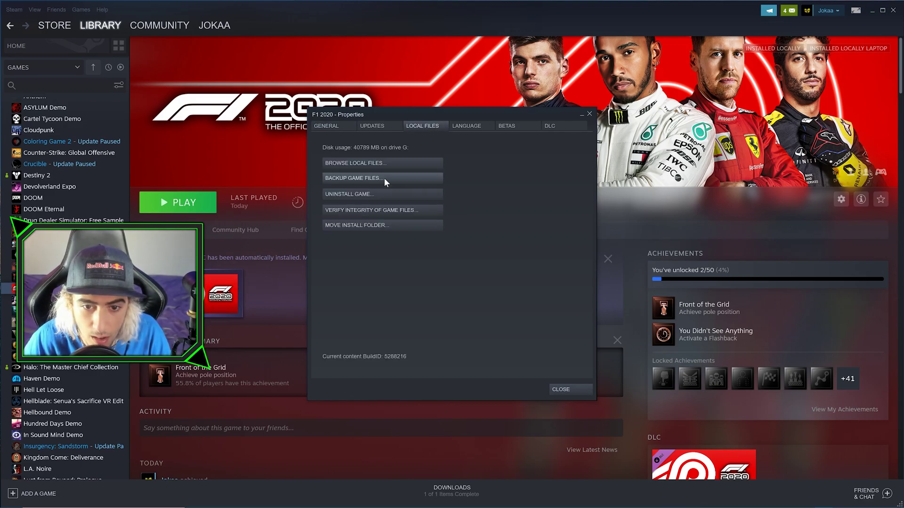
left_click(380, 164)
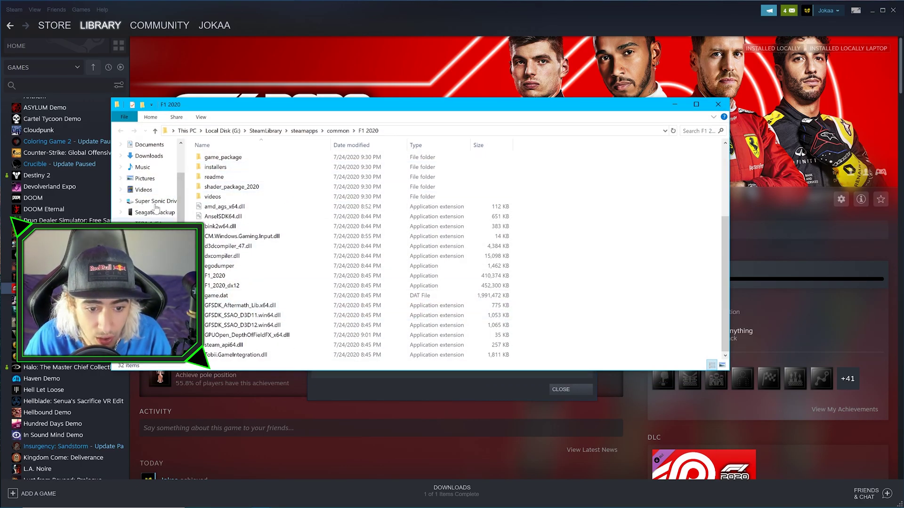
left_click(672, 108)
left_click(874, 11)
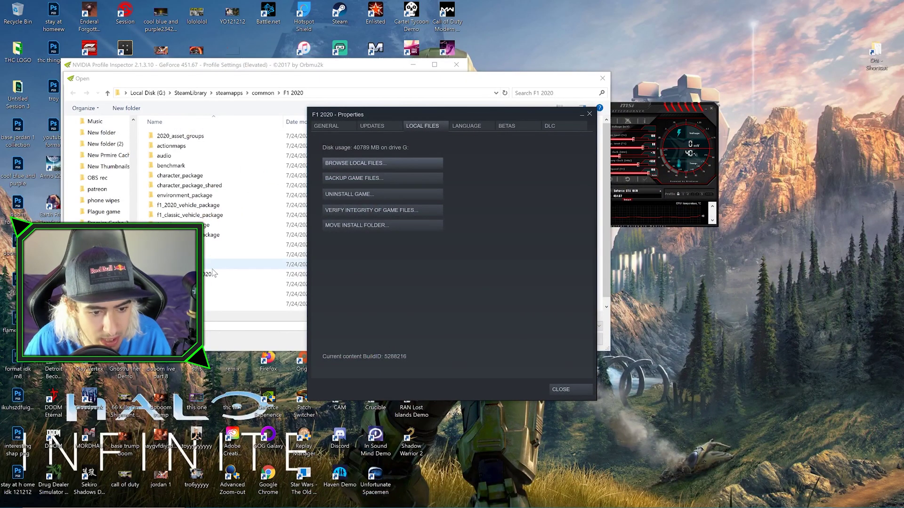
- Add F1_2020.exe to the F1 2019 profile and apply the changes
scroll(214, 283, "down", 1)
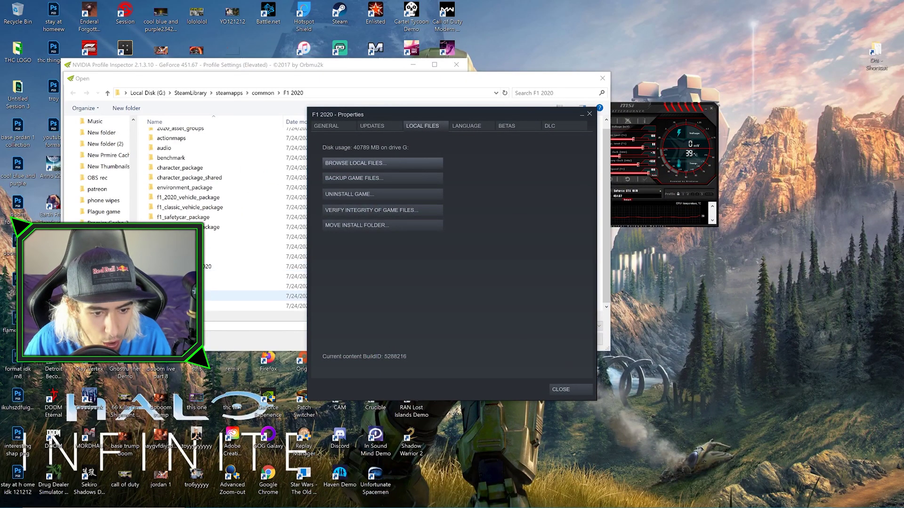
left_click(582, 116)
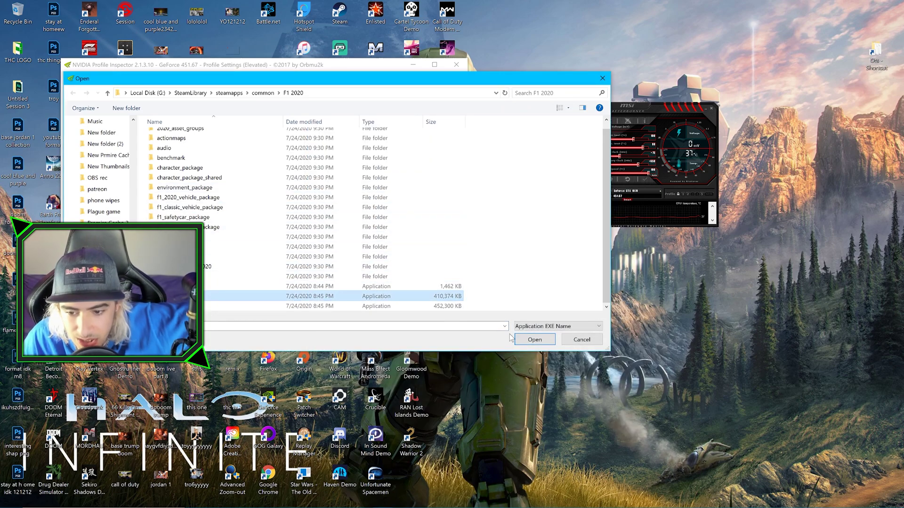
left_click(539, 342)
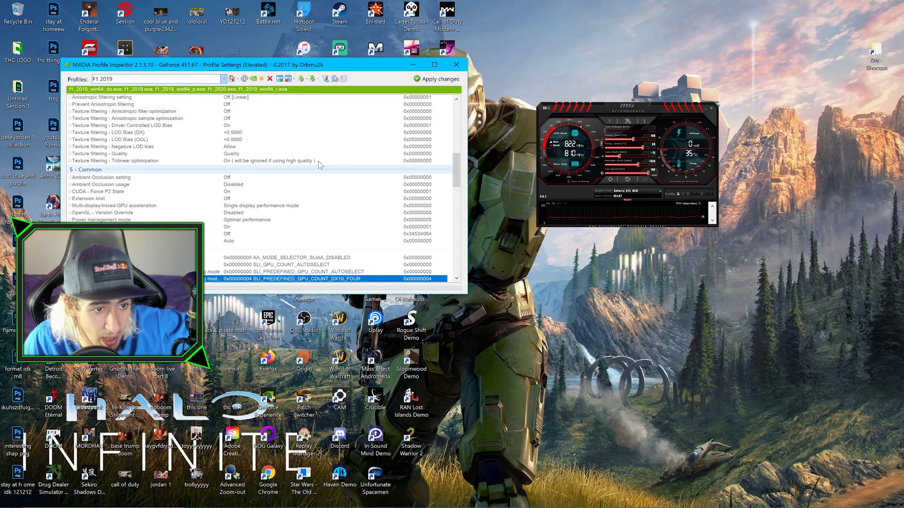
left_click(438, 78)
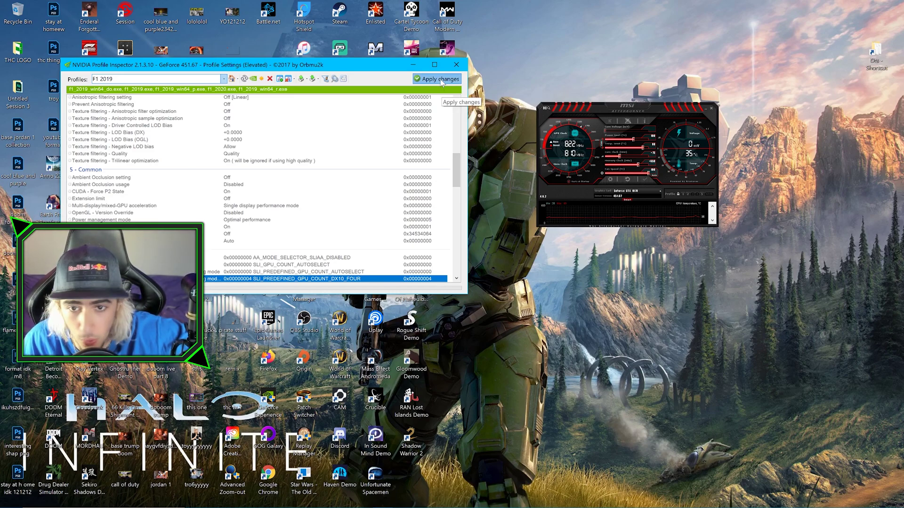
left_click(442, 81)
- Return to the Drs folder and tick Read-only for nvdrsdb0.bin and nvdrsdb1.bin
left_click(412, 65)
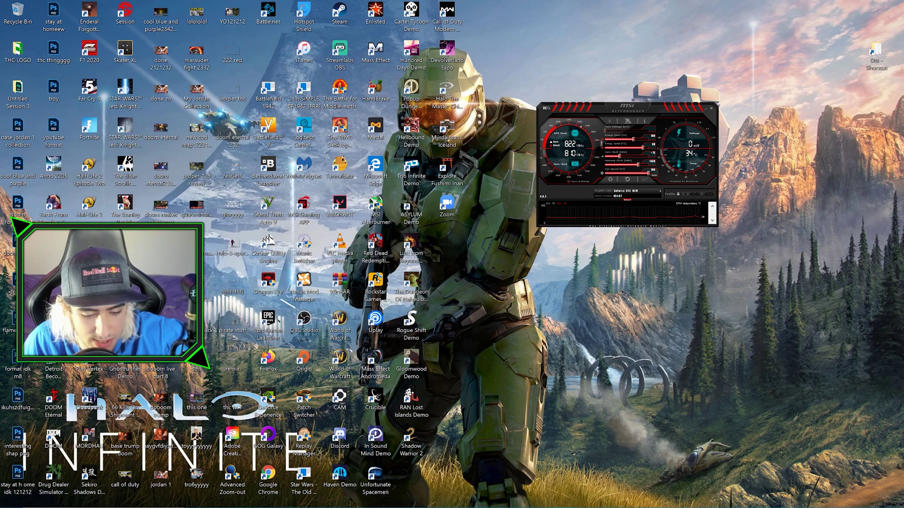
mouse_move(261, 500)
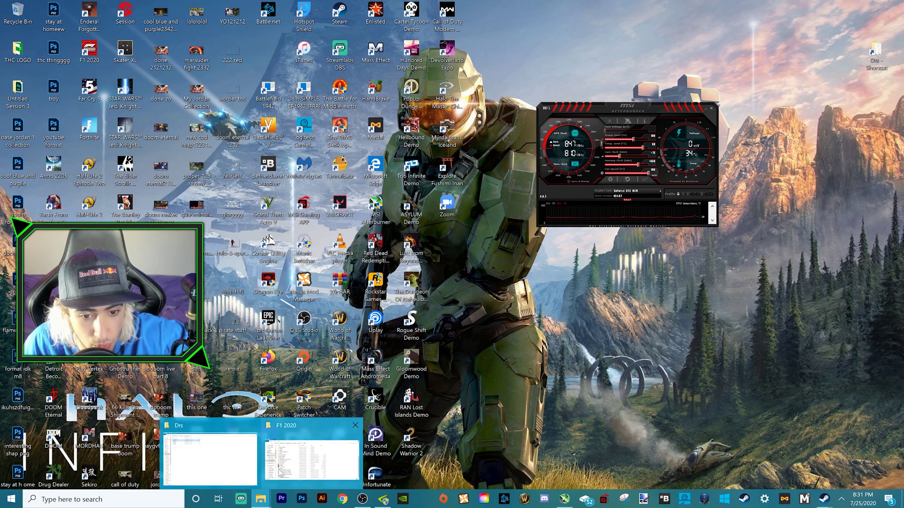
left_click(237, 471)
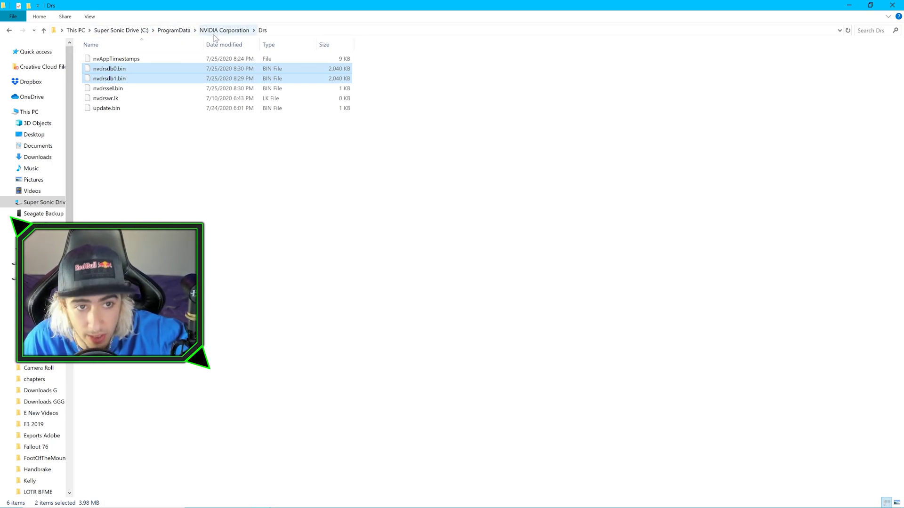
left_click(143, 69)
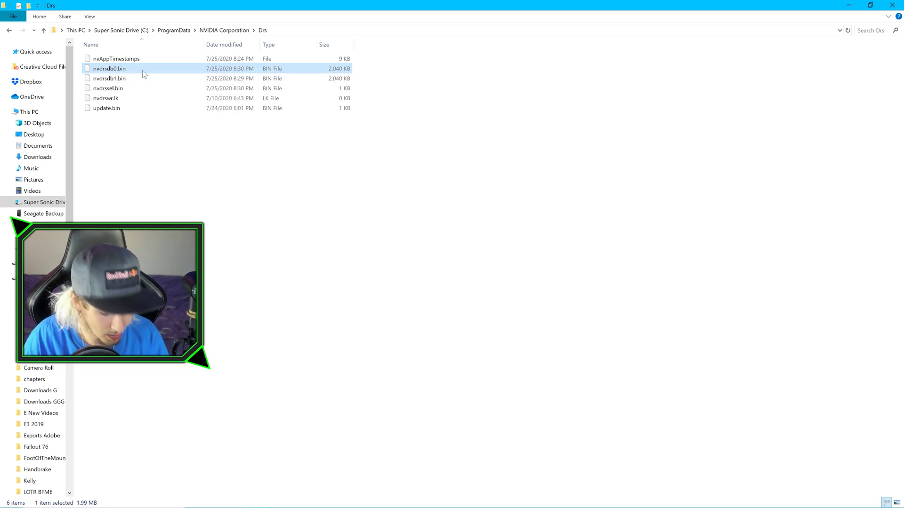
left_click(147, 78, "shift")
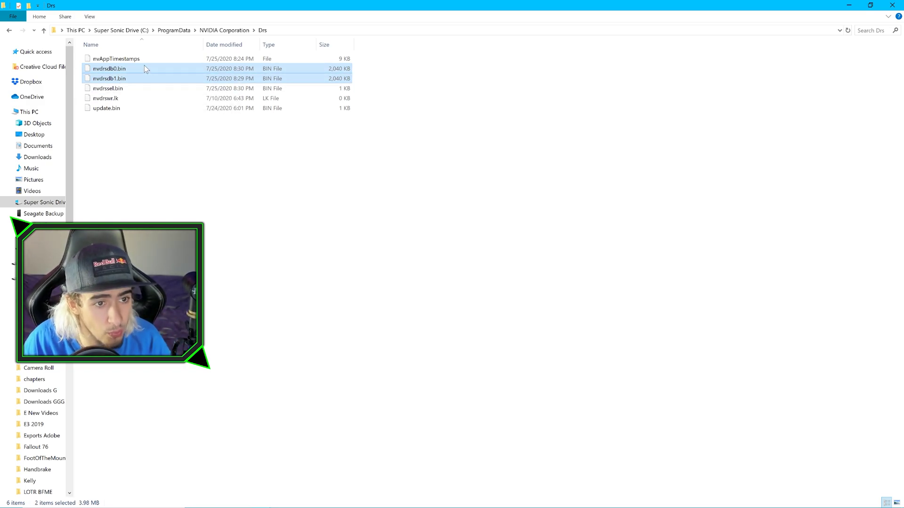
right_click(144, 66)
left_click(204, 212)
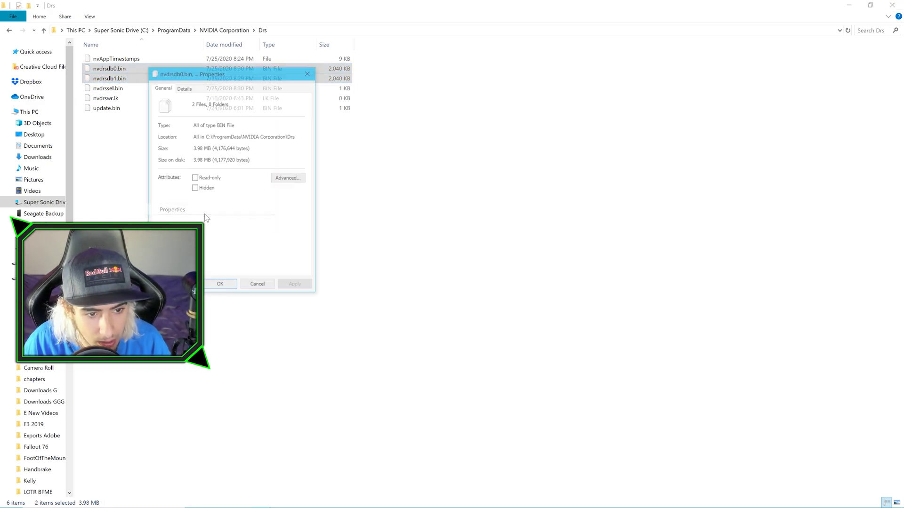
left_click(194, 179)
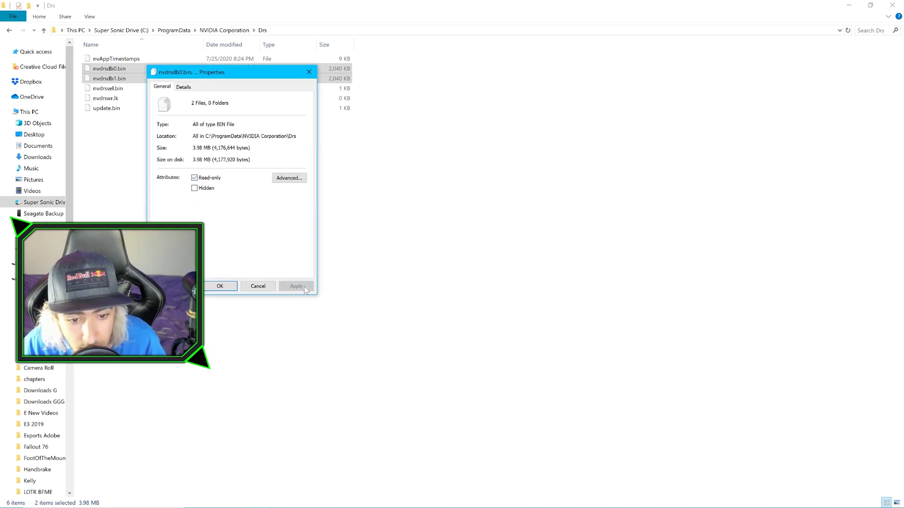
left_click(226, 285)
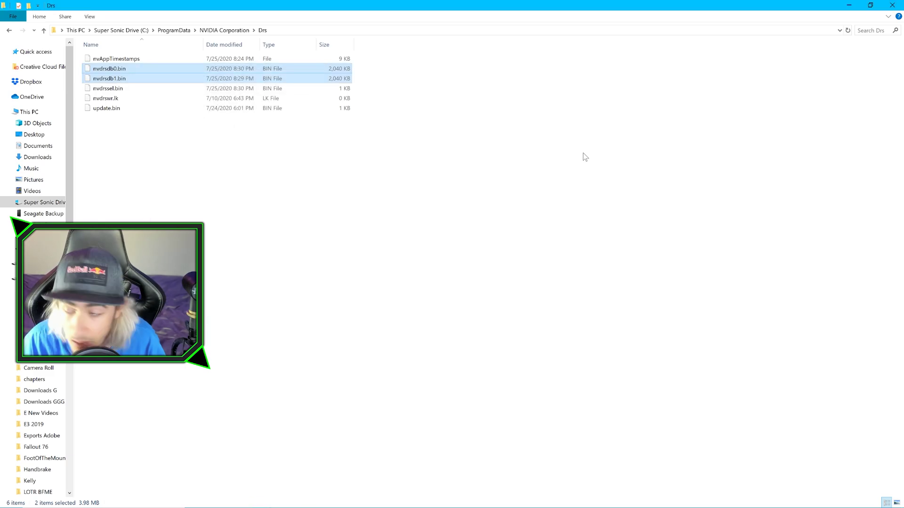
- Minimize the Drs File Explorer window, leaving the desktop with MSI Afterburner visible
left_click(849, 5)
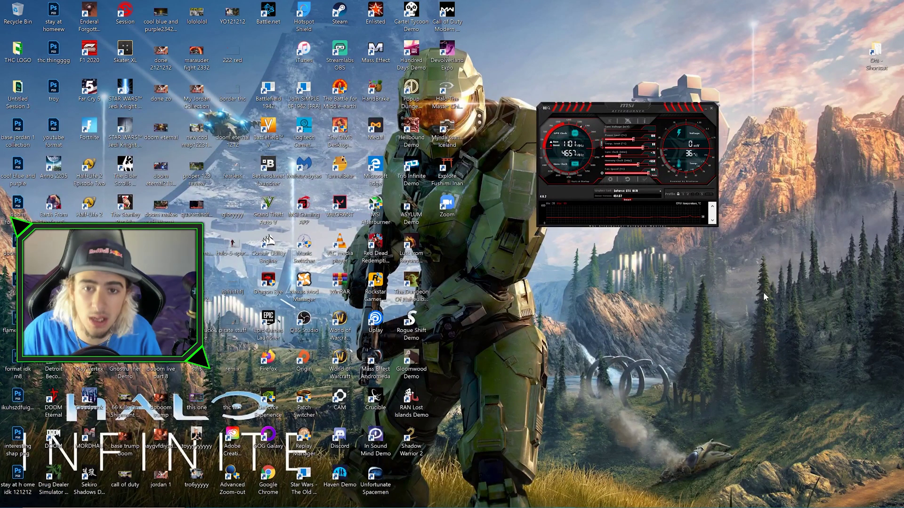